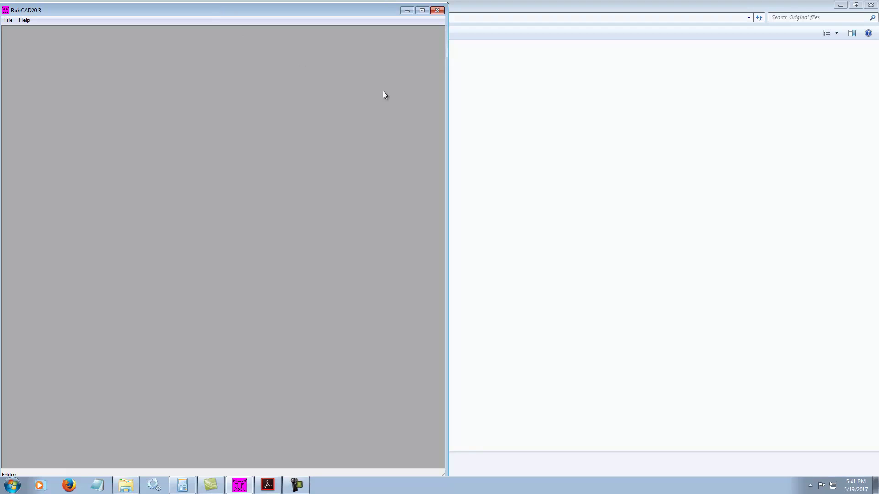
Open SP- twin paw157-1.iges with curves and solids as one solid, and delete the stray rectangle group outside the board outline.
{"action": "left_click", "coordinate": [12, 22]}
{"action": "left_click", "coordinate": [19, 38]}
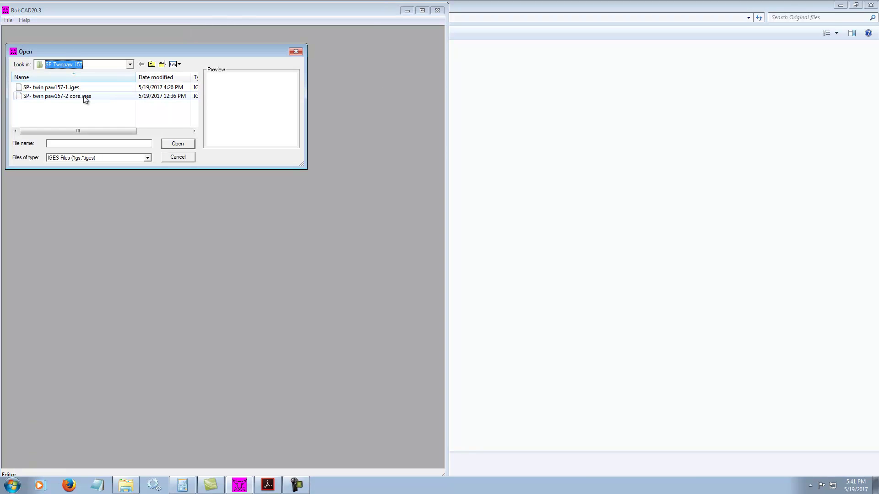
{"action": "left_click", "coordinate": [50, 87]}
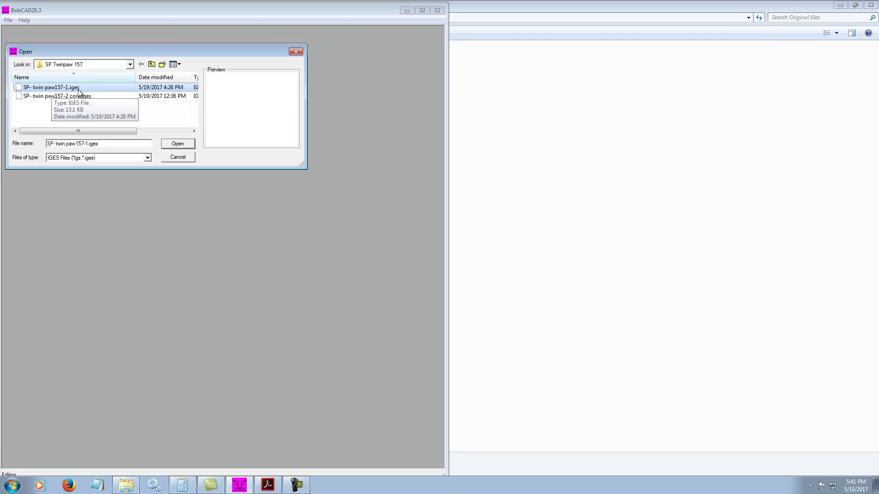
{"action": "left_click", "coordinate": [184, 145]}
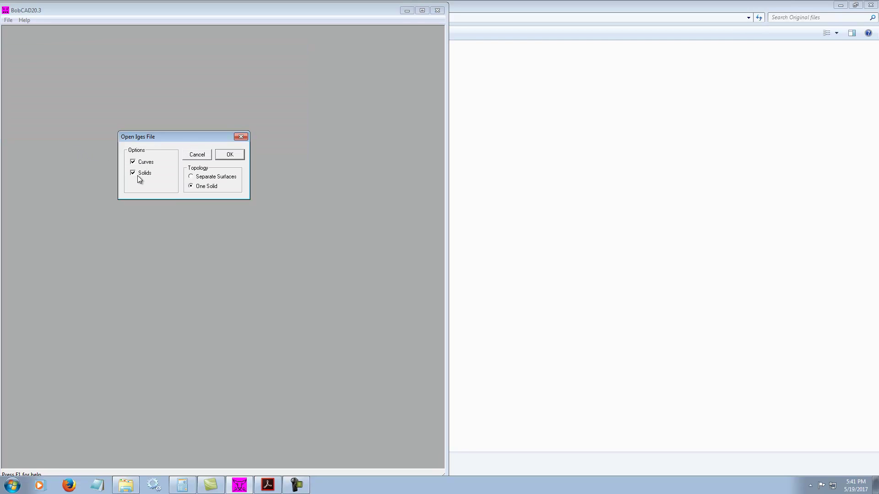
{"action": "left_click", "coordinate": [233, 154]}
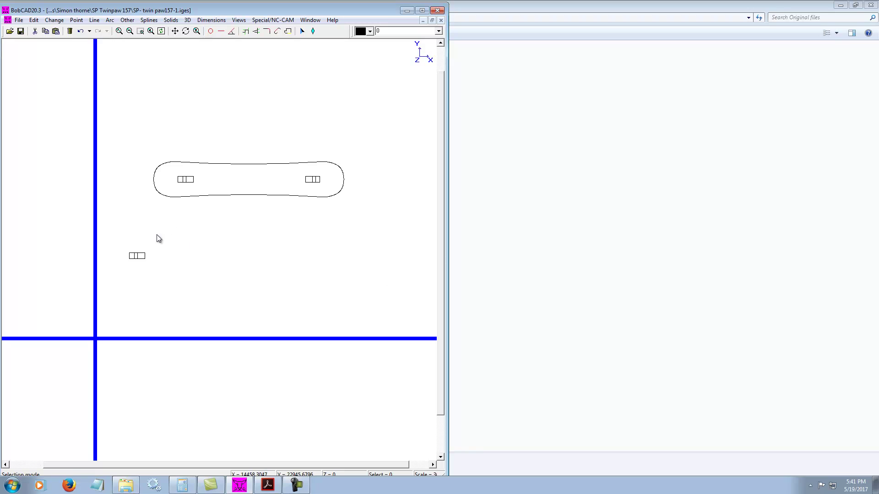
{"action": "left_click_drag", "start_coordinate": [123, 268], "coordinate": [170, 285]}
{"action": "key", "text": "Delete"}
In Calculator, compute the millimetre-to-inch factor 1 / 25.4, copy the result and close Calculator.
{"action": "left_click", "coordinate": [182, 485]}
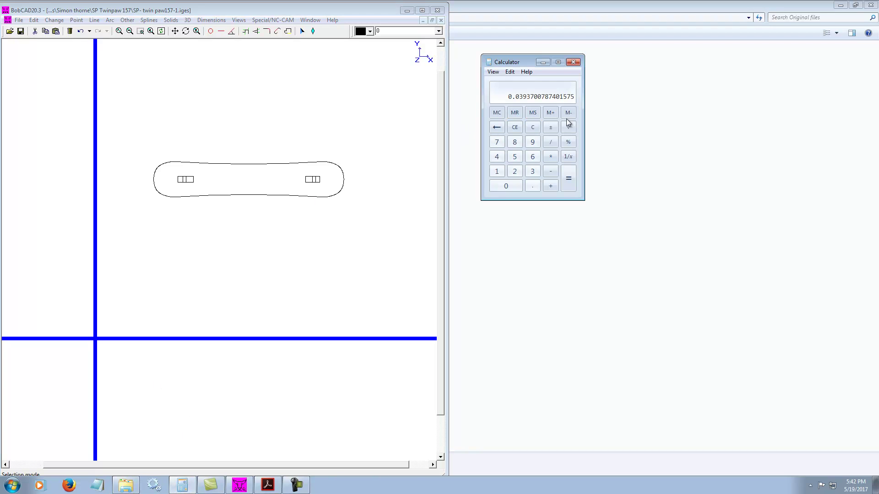
{"action": "left_click", "coordinate": [533, 127]}
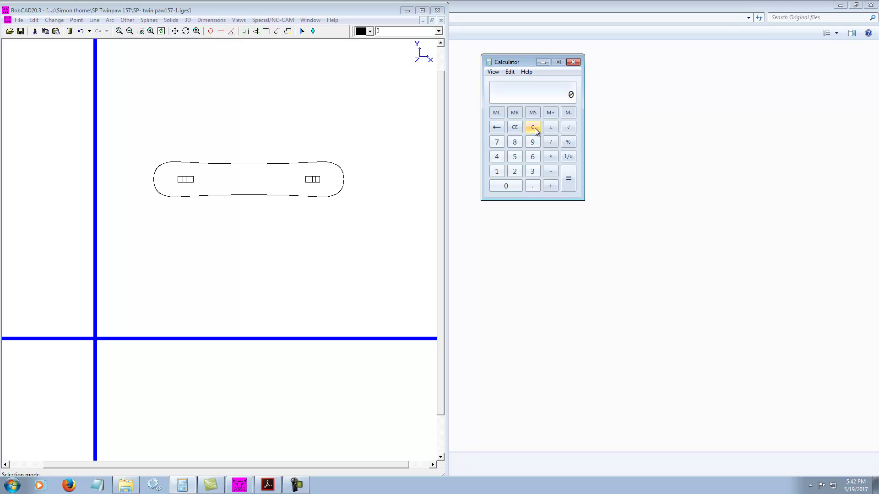
{"action": "type", "text": "1 / "}
{"action": "type", "text": "25.4"}
{"action": "key", "text": "Return"}
{"action": "left_click", "coordinate": [509, 72]}
{"action": "left_click", "coordinate": [527, 83]}
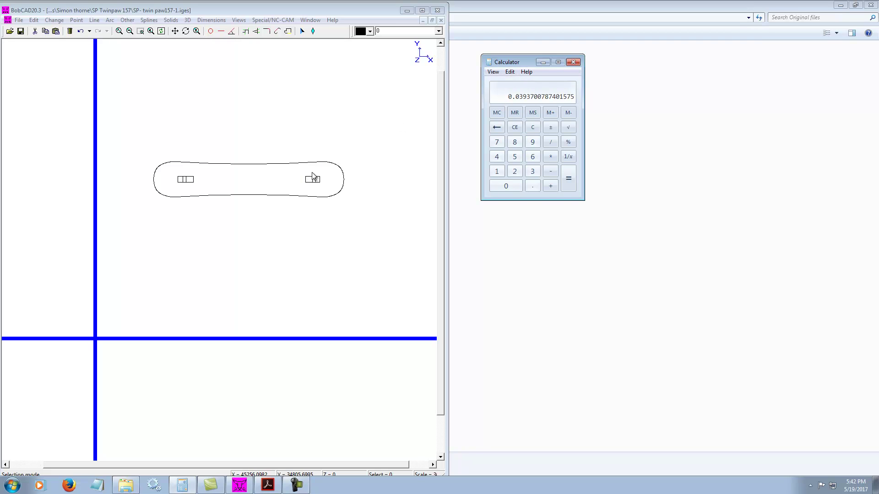
{"action": "left_click", "coordinate": [573, 62]}
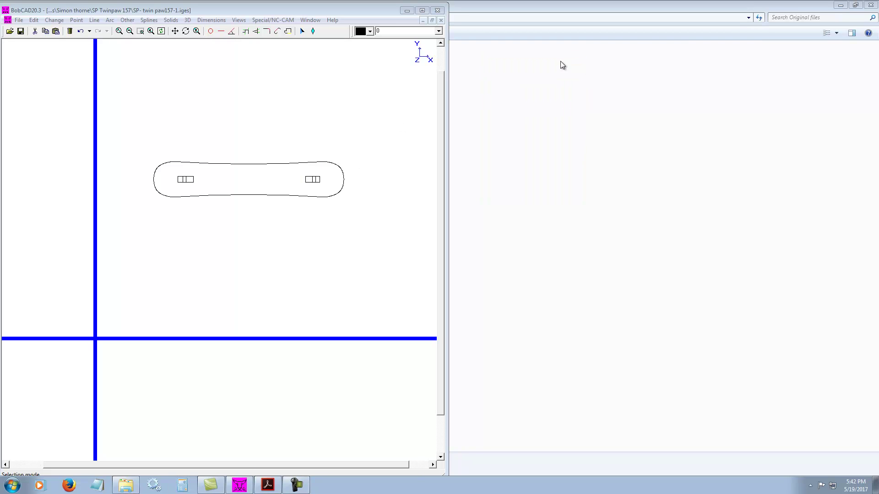
Rotate the whole board 90 degrees around Z about the origin, scaling it by the copied 1/25.4 factor.
{"action": "left_click_drag", "start_coordinate": [139, 141], "coordinate": [372, 219]}
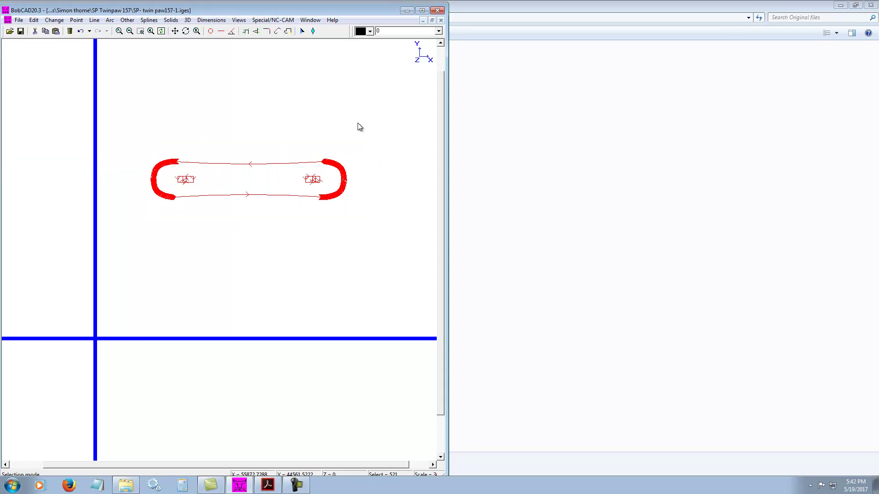
{"action": "left_click", "coordinate": [54, 20]}
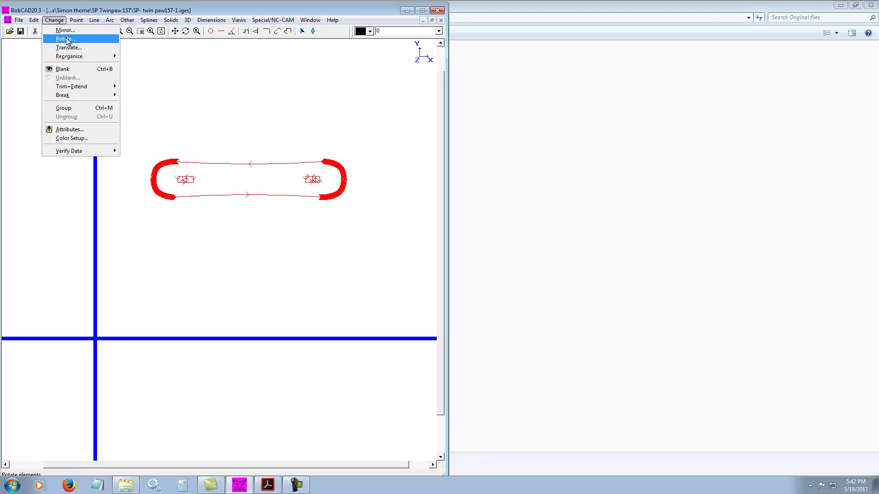
{"action": "left_click", "coordinate": [67, 39]}
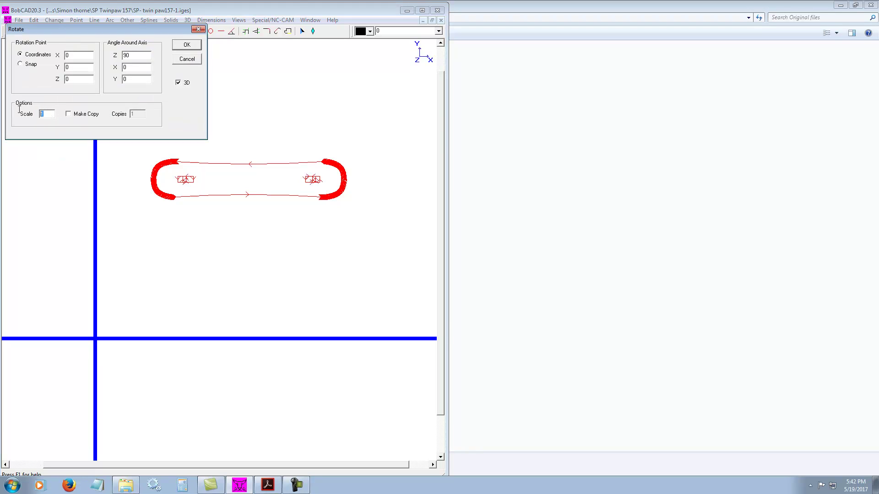
{"action": "key", "text": "ctrl+v"}
{"action": "left_click_drag", "start_coordinate": [51, 114], "coordinate": [15, 114]}
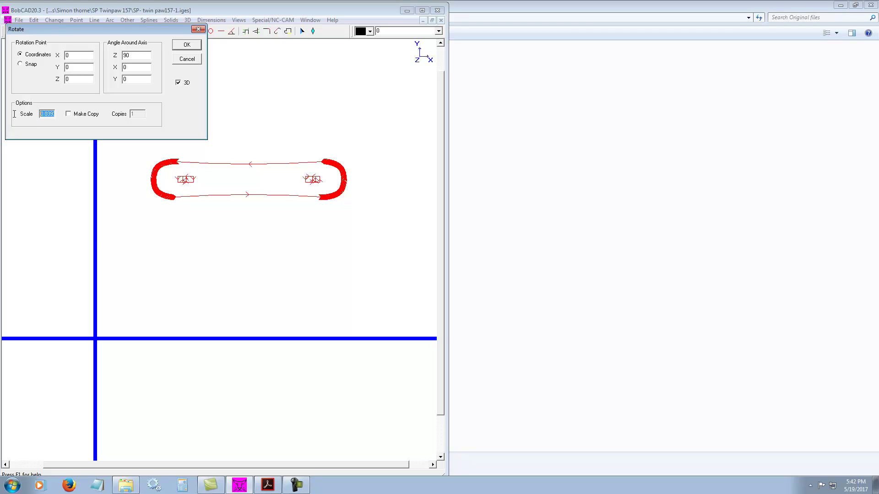
{"action": "right_click", "coordinate": [47, 115]}
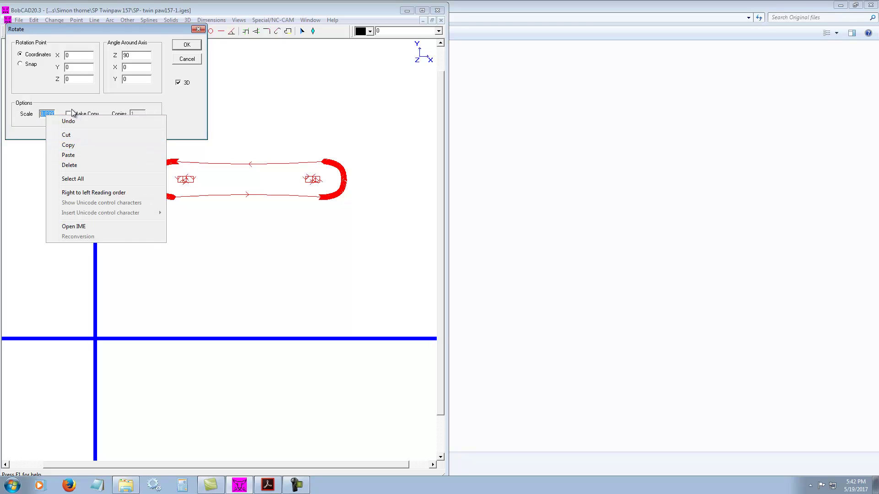
{"action": "left_click", "coordinate": [57, 113]}
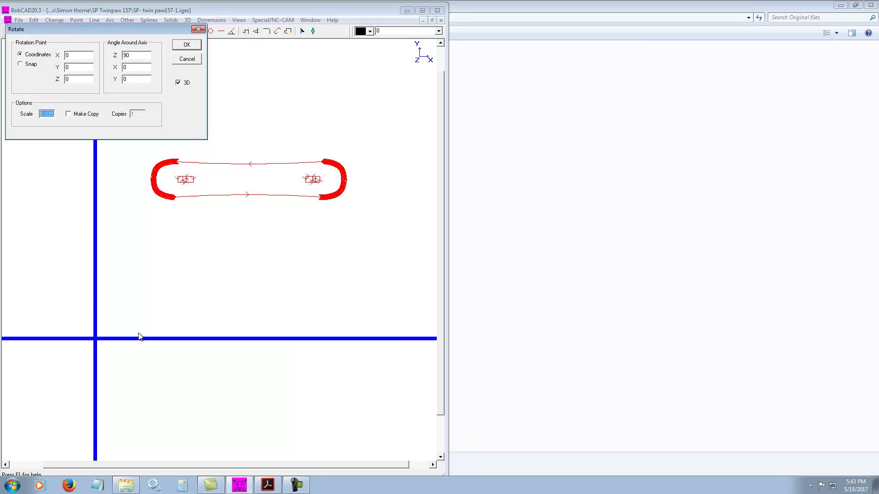
{"action": "left_click", "coordinate": [186, 45]}
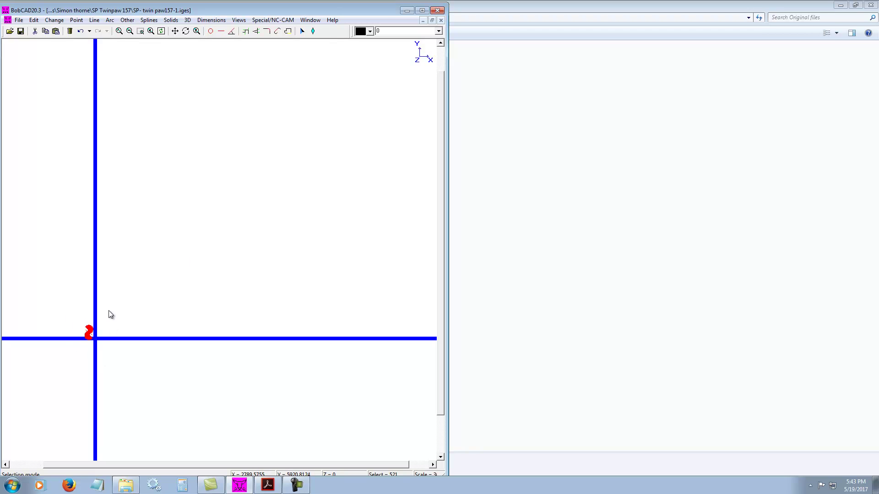
{"action": "key", "text": "F5"}
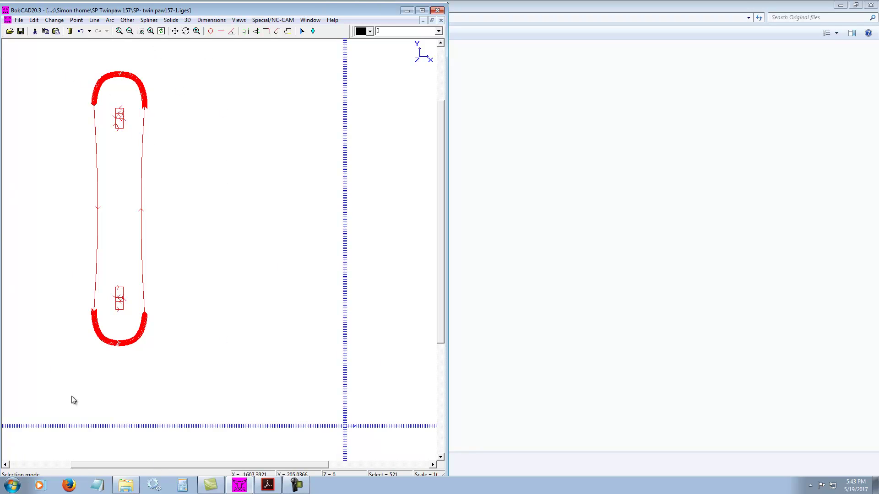
Translate the board at scale 1 into the positive X and Y quadrant, placing it at about X 183, Y 818, and unselect it.
{"action": "left_click", "coordinate": [35, 21]}
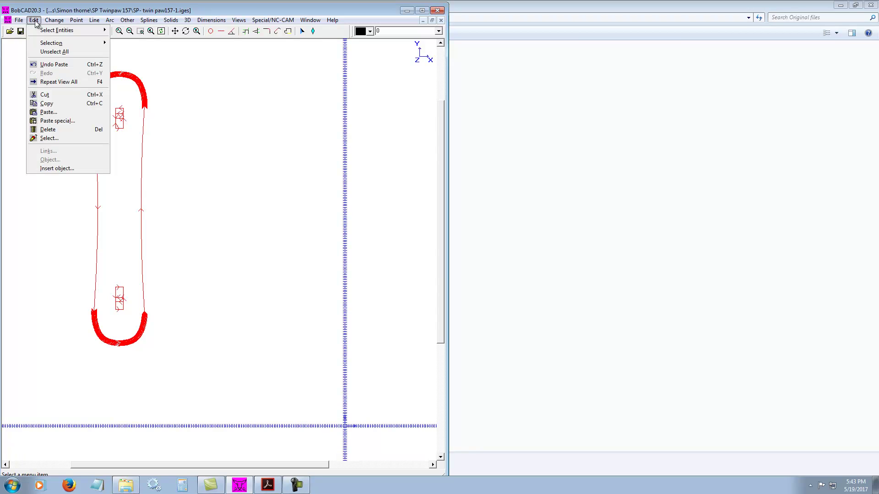
{"action": "mouse_move", "coordinate": [54, 20]}
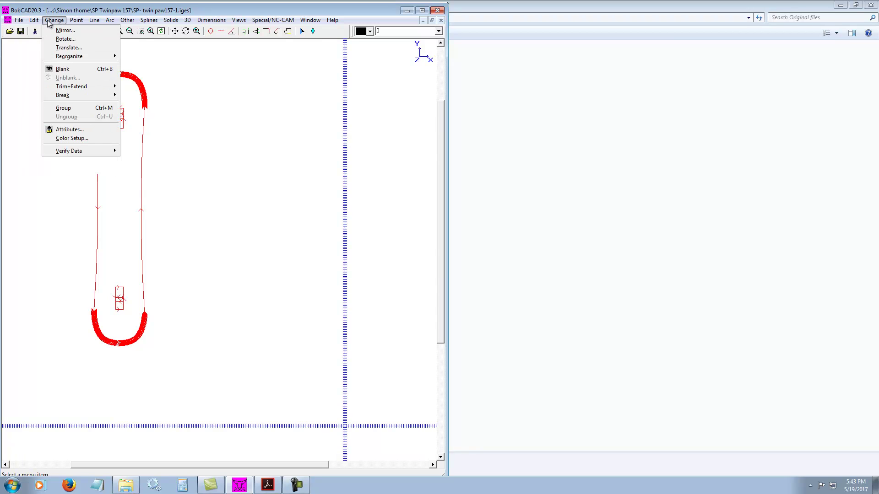
{"action": "left_click", "coordinate": [63, 47]}
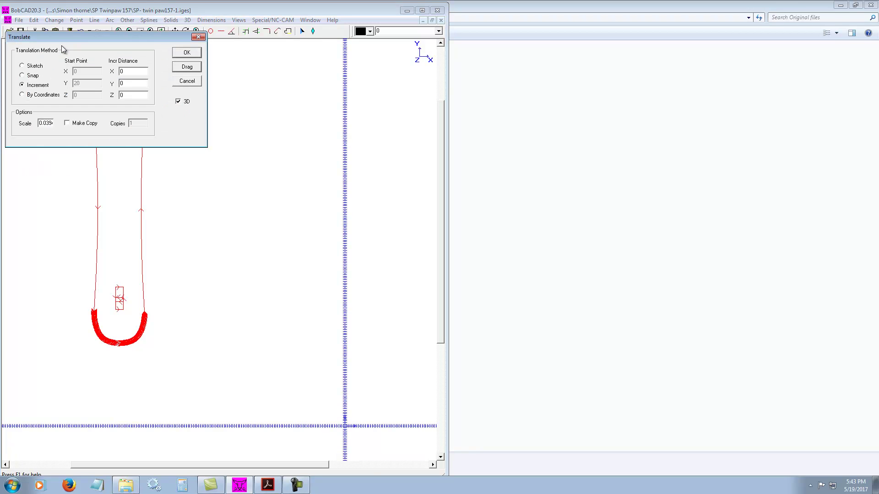
{"action": "double_click", "coordinate": [40, 124]}
{"action": "type", "text": "1"}
{"action": "left_click", "coordinate": [188, 67]}
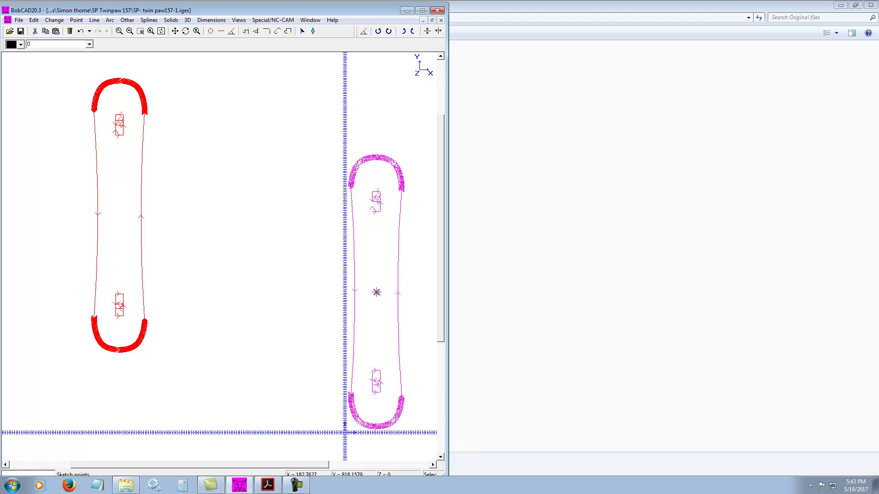
{"action": "left_click", "coordinate": [376, 292]}
{"action": "key", "text": "Escape"}
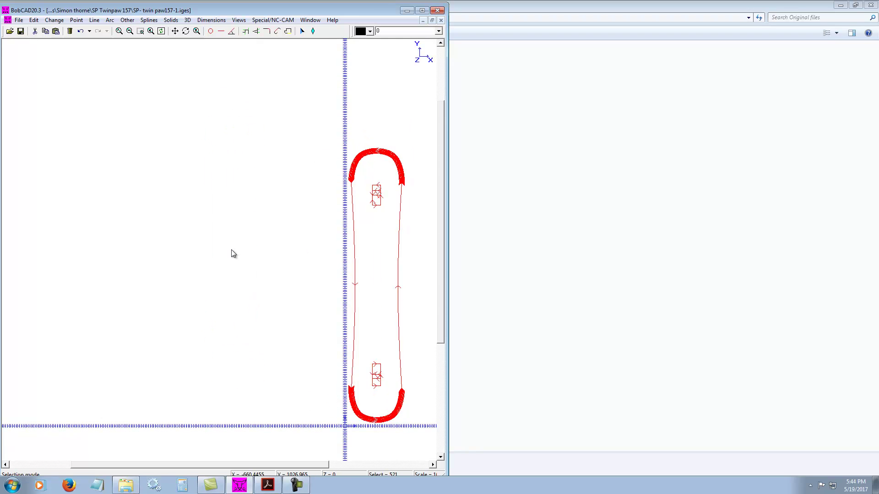
{"action": "right_click", "coordinate": [183, 211]}
{"action": "left_click", "coordinate": [243, 170]}
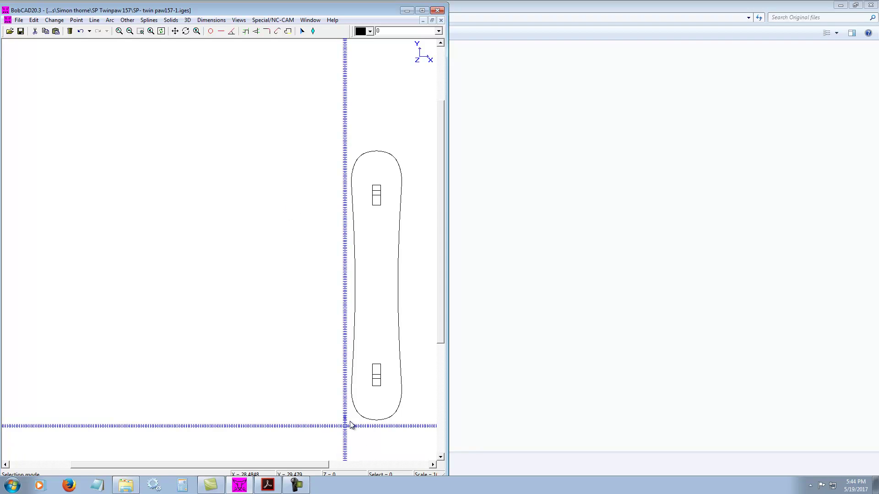
Check the board's lower end against the axes and translate the whole board by X -12 and Y -14.
{"action": "key", "text": "z"}
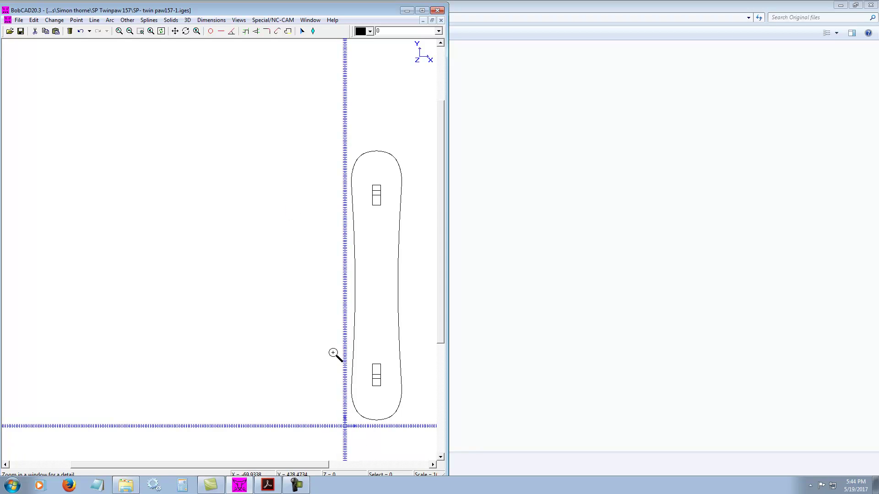
{"action": "left_click_drag", "start_coordinate": [334, 352], "coordinate": [416, 439]}
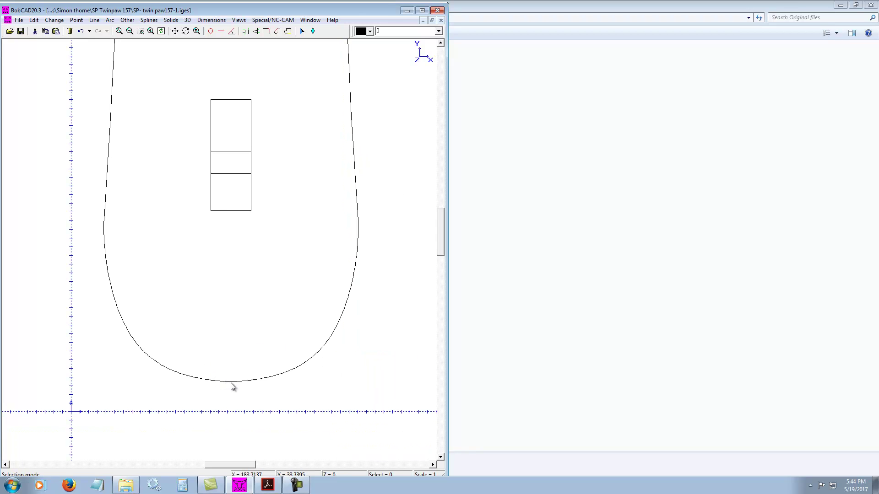
{"action": "mouse_move", "coordinate": [233, 386]}
{"action": "mouse_move", "coordinate": [229, 382]}
{"action": "key", "text": "ctrl+f"}
{"action": "left_click_drag", "start_coordinate": [166, 59], "coordinate": [285, 428]}
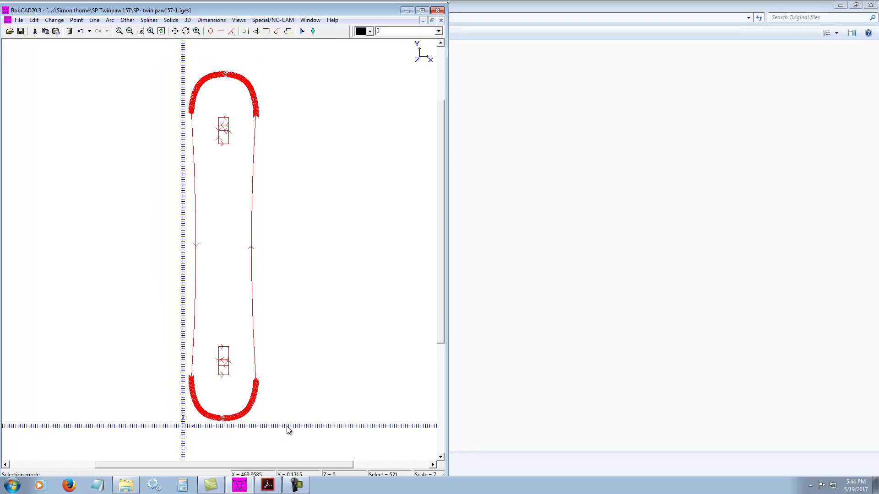
{"action": "left_click", "coordinate": [54, 20]}
{"action": "left_click", "coordinate": [71, 50]}
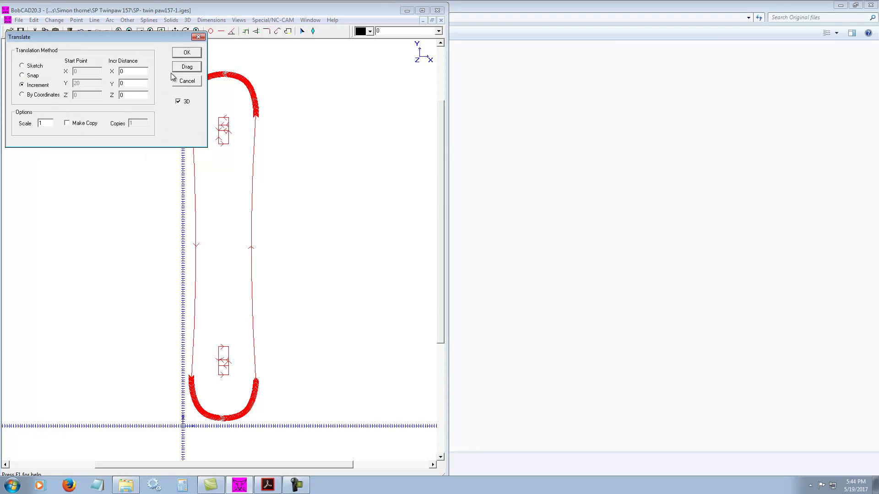
{"action": "double_click", "coordinate": [131, 71]}
{"action": "left_click", "coordinate": [188, 53]}
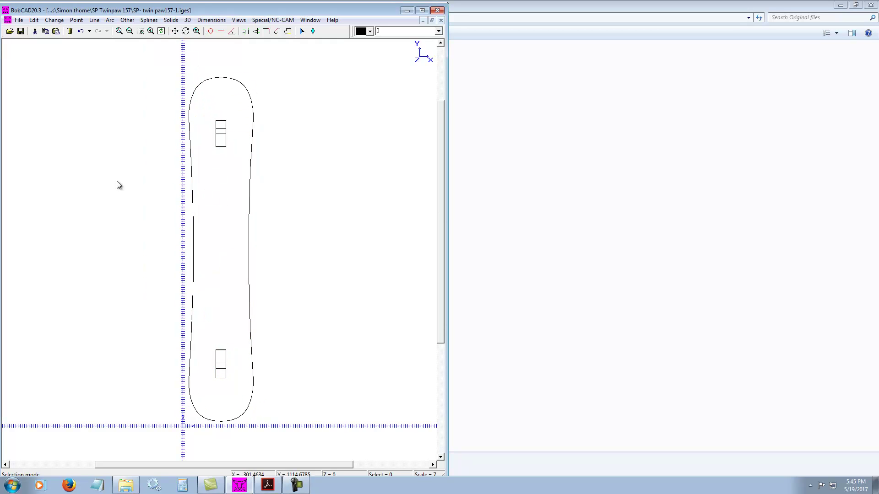
Check the gap between the board's side edge and the Y axis, and translate the whole board by X -5 and Y 0.
{"action": "key", "text": "z"}
{"action": "left_click_drag", "start_coordinate": [157, 342], "coordinate": [279, 433]}
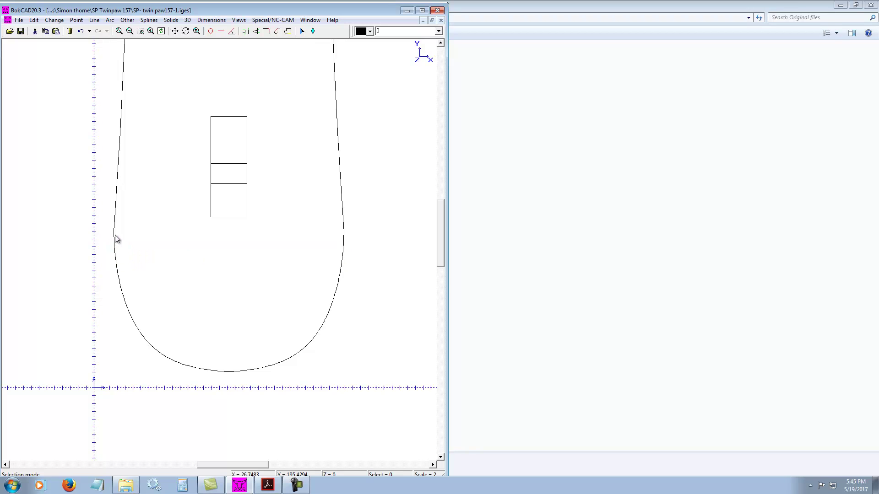
{"action": "mouse_move", "coordinate": [115, 239]}
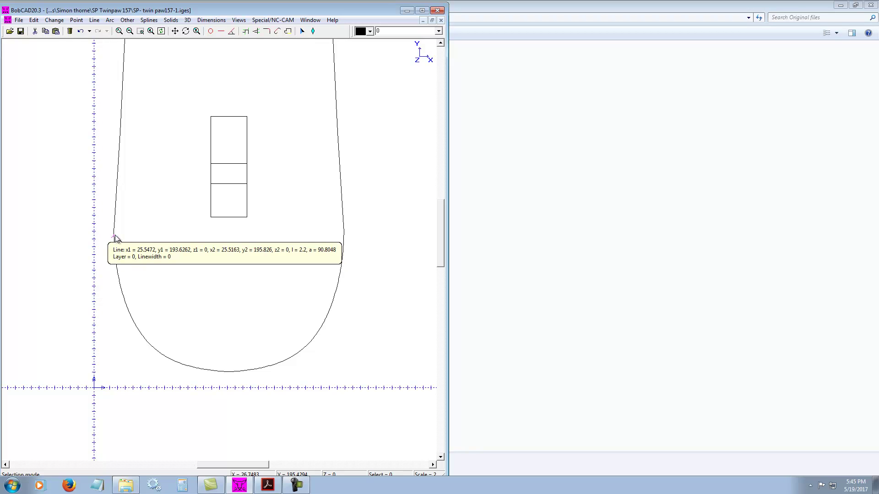
{"action": "middle_click", "coordinate": [139, 416]}
{"action": "left_click_drag", "start_coordinate": [166, 43], "coordinate": [279, 438]}
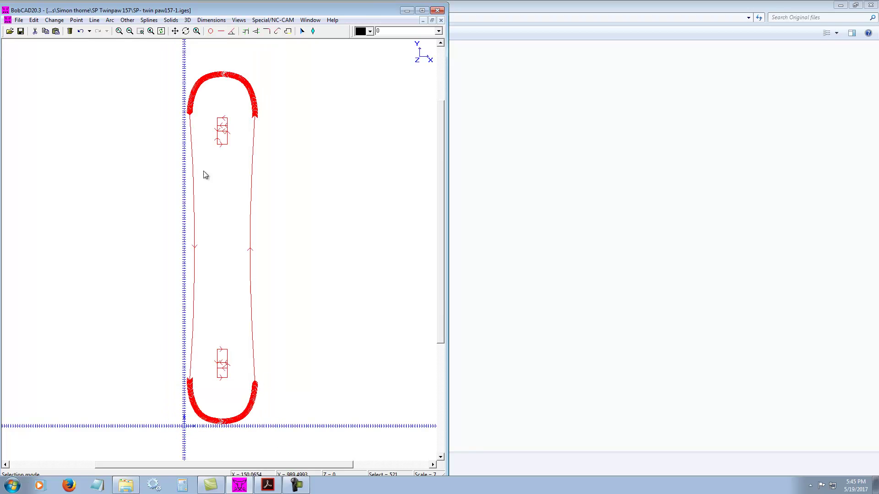
{"action": "left_click", "coordinate": [54, 20]}
{"action": "left_click", "coordinate": [69, 47]}
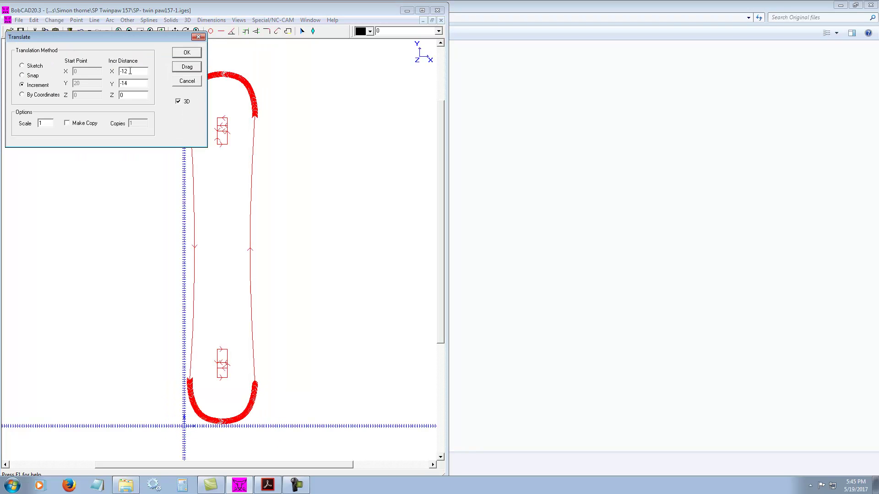
{"action": "type", "text": "-5"}
{"action": "type", "text": "0"}
{"action": "left_click", "coordinate": [187, 52]}
{"action": "left_click", "coordinate": [101, 76]}
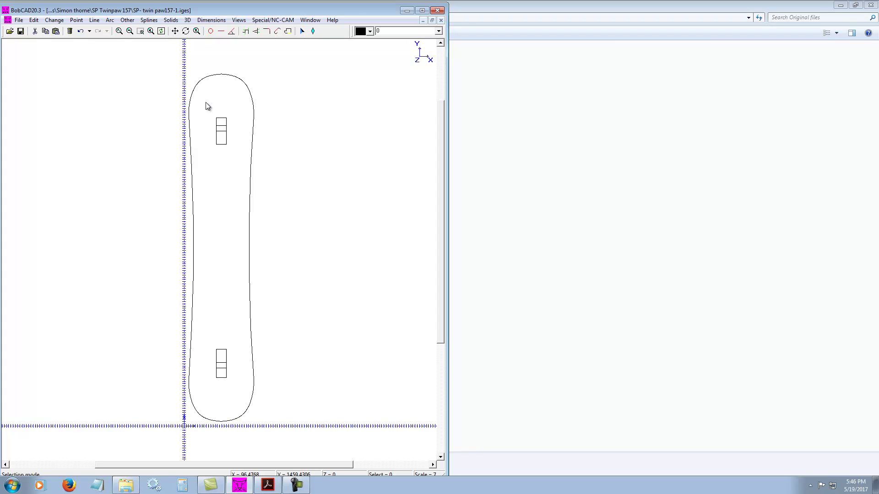
Delete the two rectangular insert groups inside the board, leaving only the outer outline.
{"action": "left_click_drag", "start_coordinate": [206, 106], "coordinate": [232, 147]}
{"action": "key", "text": "Delete"}
{"action": "left_click_drag", "start_coordinate": [201, 336], "coordinate": [238, 399]}
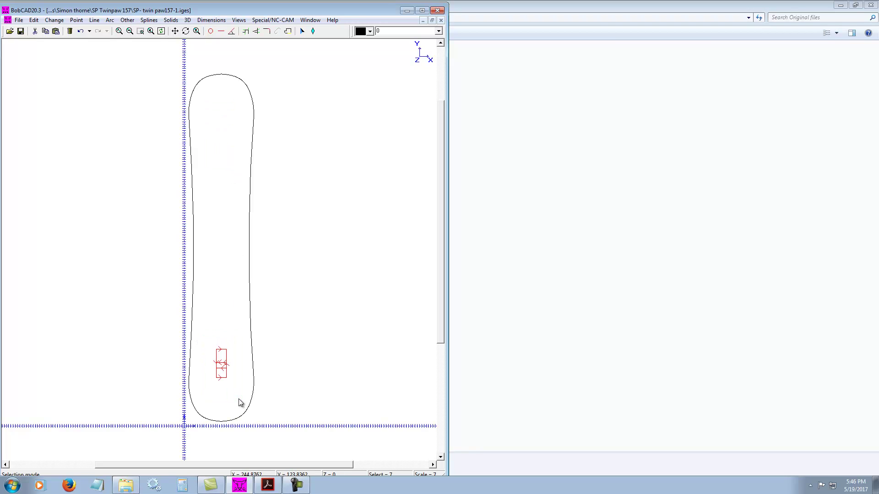
{"action": "key", "text": "Delete"}
Save the board outline in the SP Twinpaw 157 folder as a DXF file named "SP- twin paw157-1 template.dxf".
{"action": "left_click", "coordinate": [19, 21]}
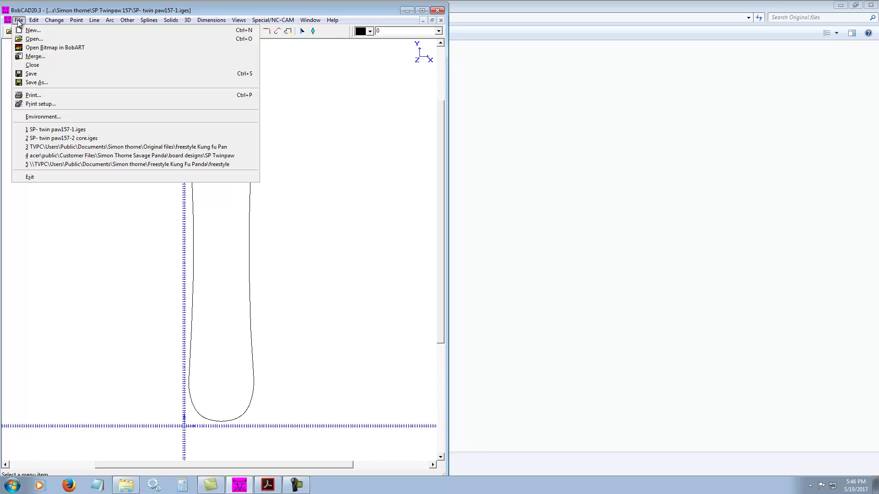
{"action": "left_click", "coordinate": [36, 83]}
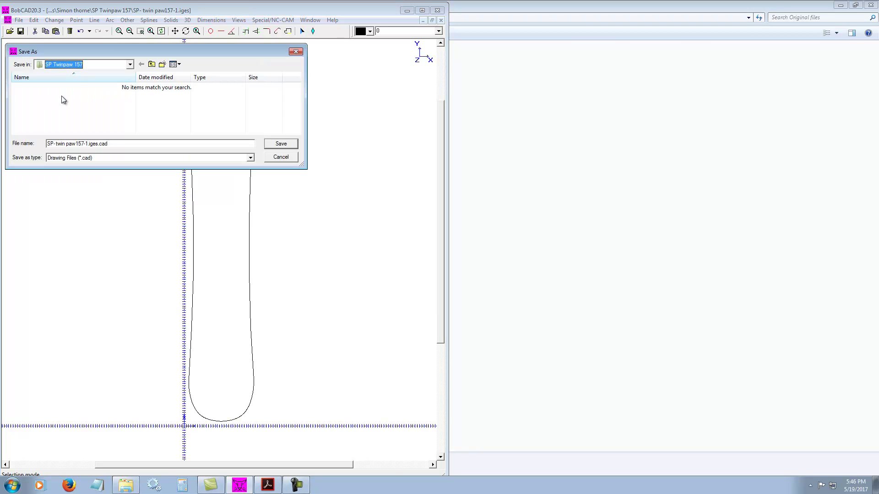
{"action": "left_click", "coordinate": [100, 159]}
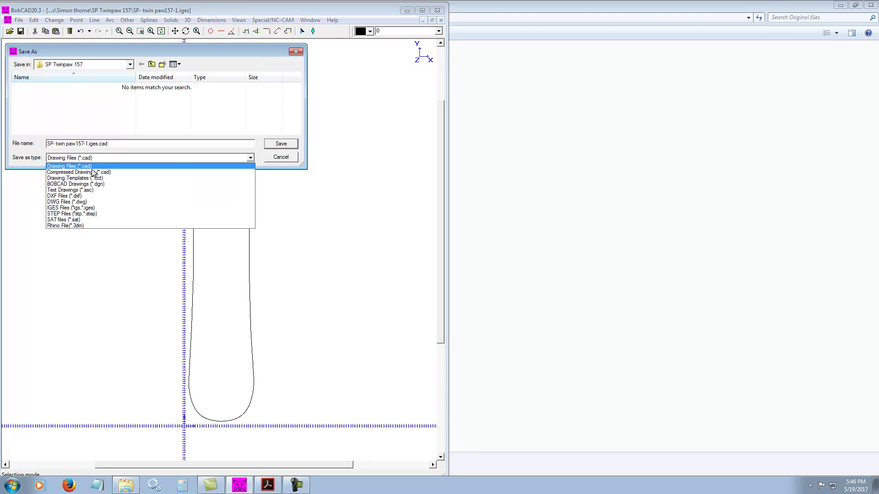
{"action": "left_click", "coordinate": [81, 196]}
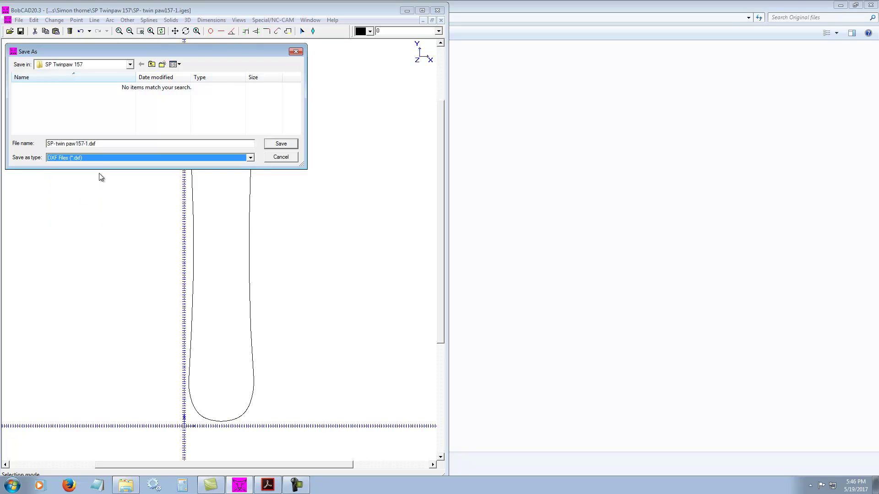
{"action": "left_click", "coordinate": [88, 144]}
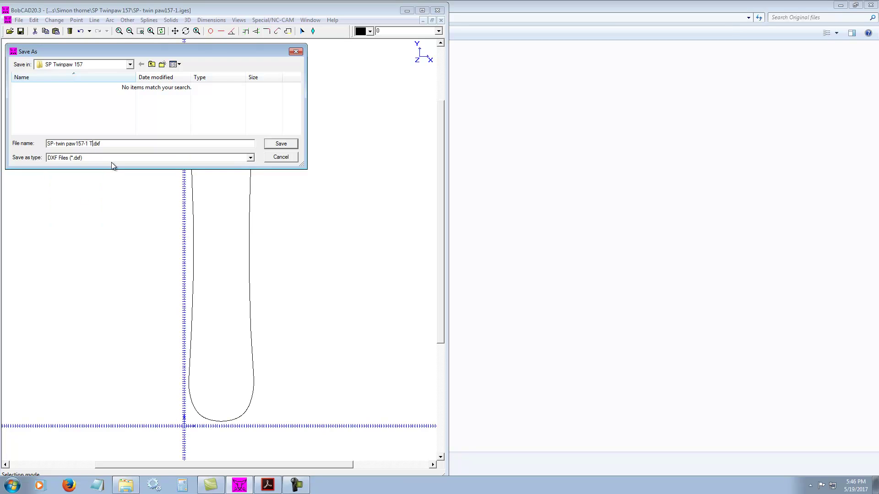
{"action": "type", "text": "TEMPLAT"}
{"action": "key", "text": "BackSpace"}
{"action": "key", "text": "BackSpace"}
{"action": "key", "text": "BackSpace"}
{"action": "key", "text": "BackSpace"}
{"action": "key", "text": "BackSpace"}
{"action": "key", "text": "BackSpace"}
{"action": "key", "text": "BackSpace"}
{"action": "left_click", "coordinate": [281, 144]}
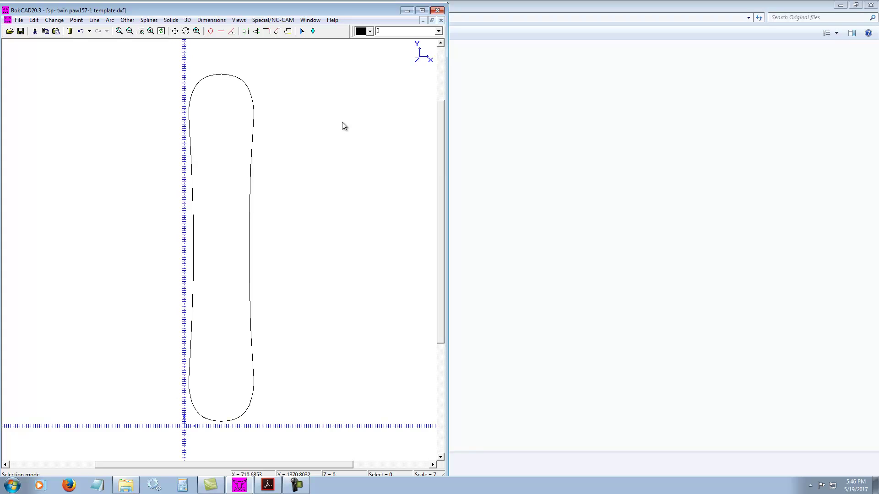
Insert an NC data object into the drawing using the mach3 machine setup, with the screen layout reorganized.
{"action": "left_click", "coordinate": [276, 20]}
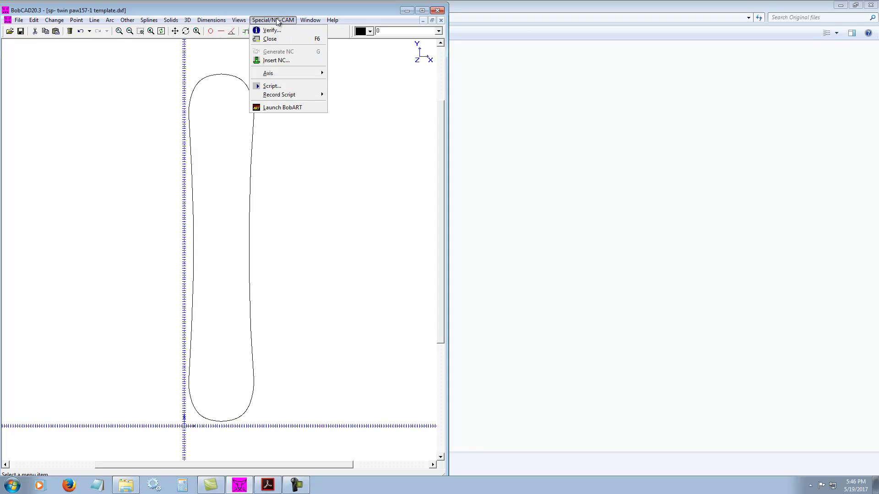
{"action": "left_click", "coordinate": [277, 60]}
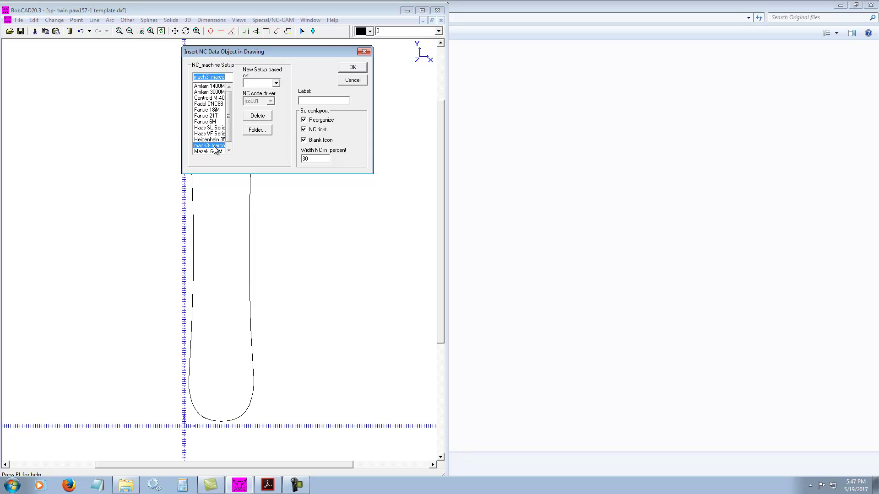
{"action": "left_click", "coordinate": [352, 67]}
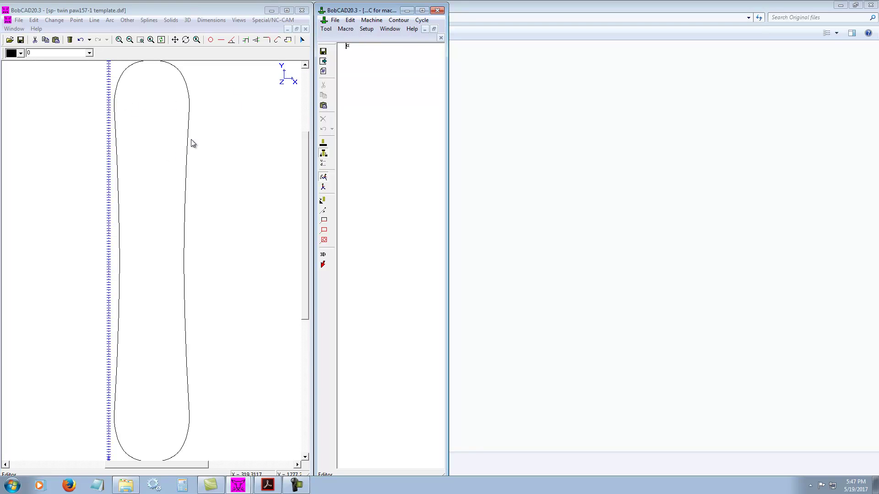
{"action": "left_click", "coordinate": [227, 54]}
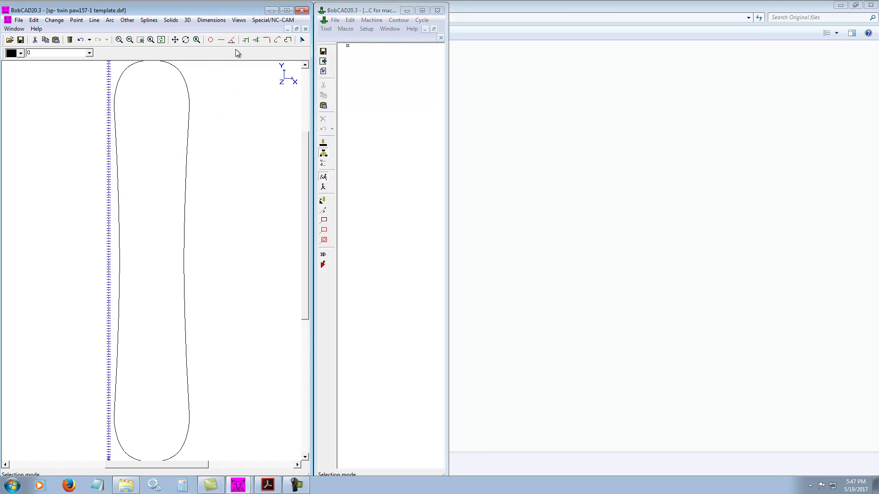
{"action": "double_click", "coordinate": [224, 12]}
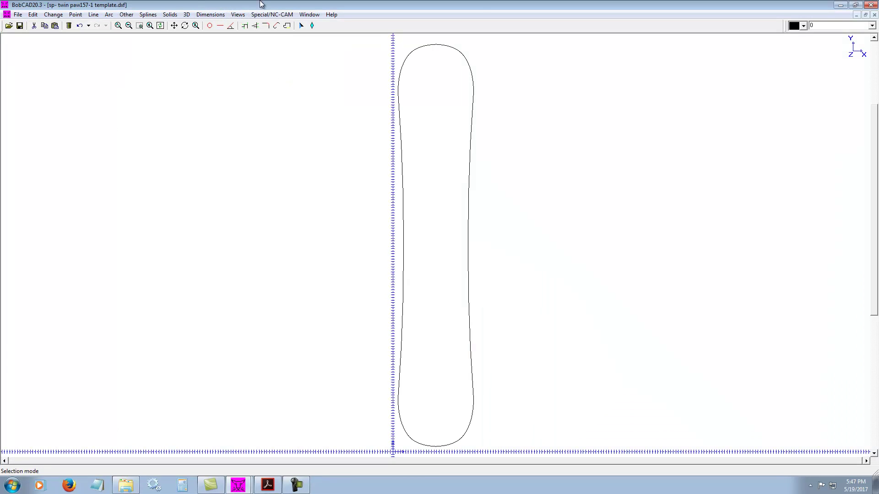
{"action": "left_click", "coordinate": [854, 5]}
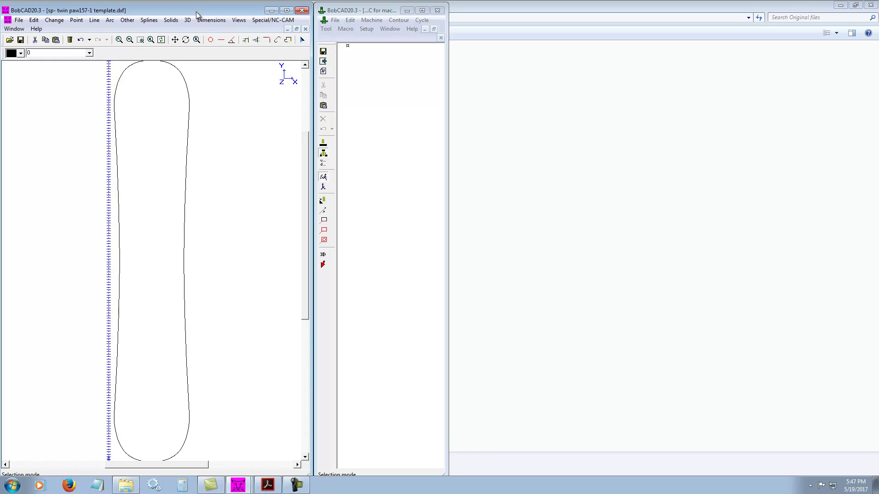
Start profile machining on the board outline, chaining the whole contour counter-clockwise from the lower end and using the default lead-in/out point.
{"action": "scroll", "coordinate": [197, 15], "scroll_direction": "down", "scroll_amount": 1}
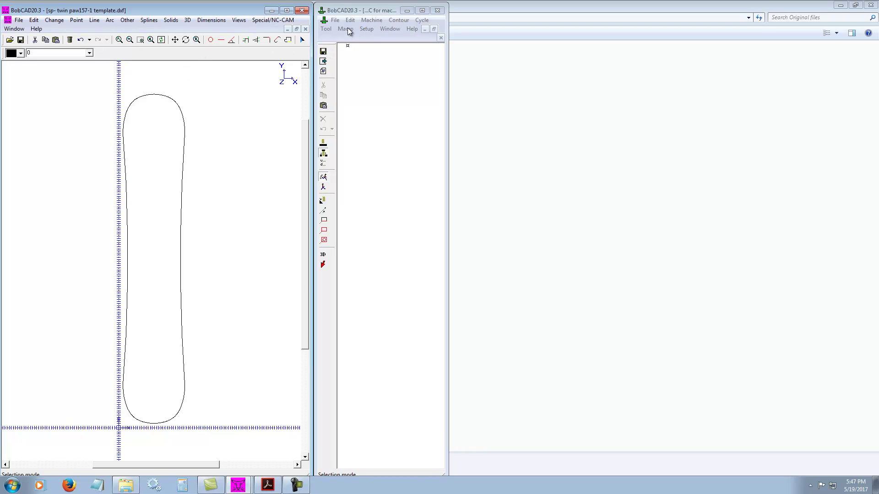
{"action": "left_click", "coordinate": [378, 10]}
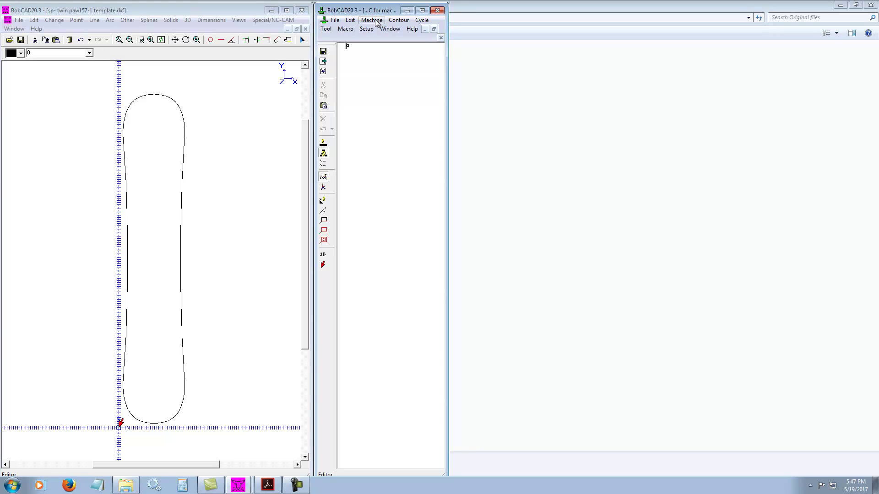
{"action": "left_click", "coordinate": [372, 20]}
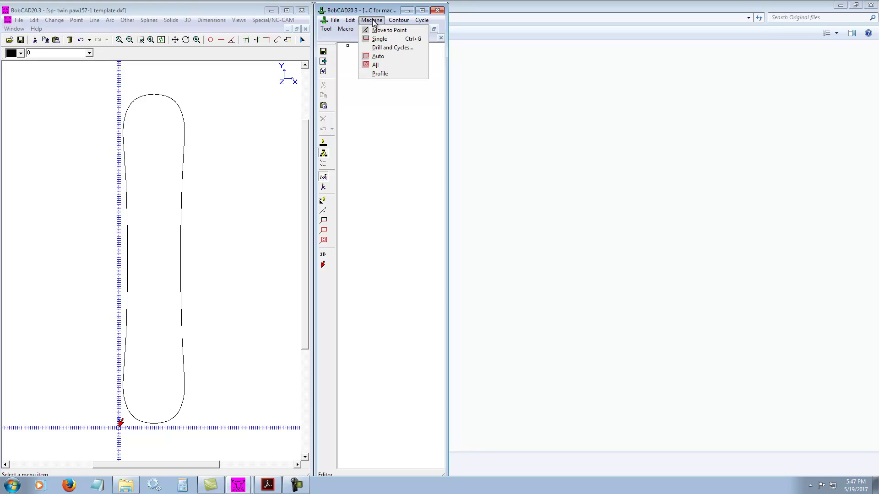
{"action": "left_click", "coordinate": [386, 74]}
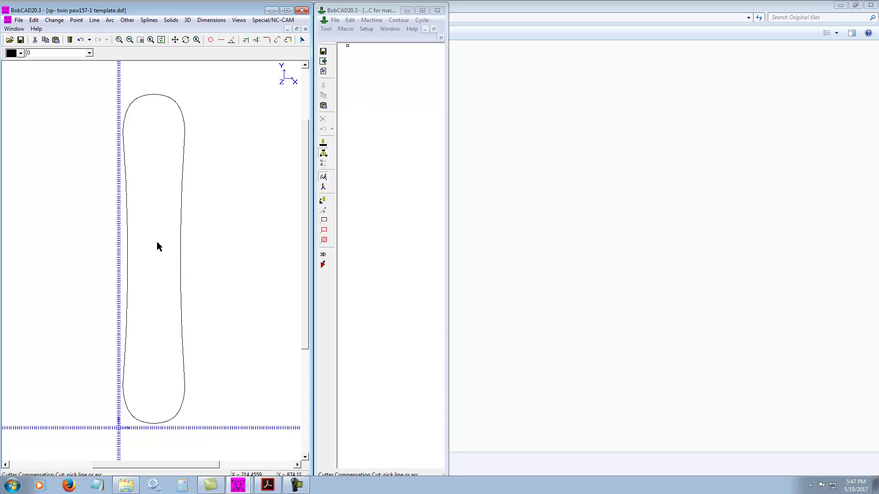
{"action": "left_click", "coordinate": [152, 427]}
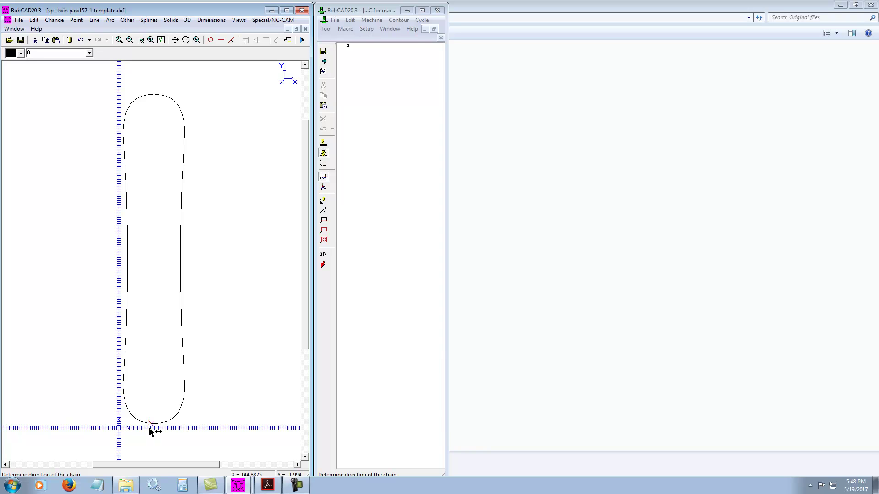
{"action": "left_click", "coordinate": [188, 429]}
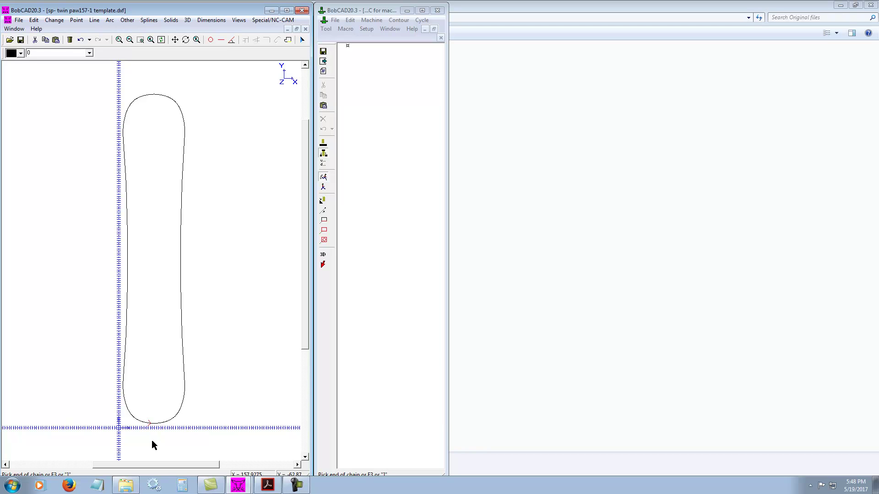
{"action": "key", "text": "F3"}
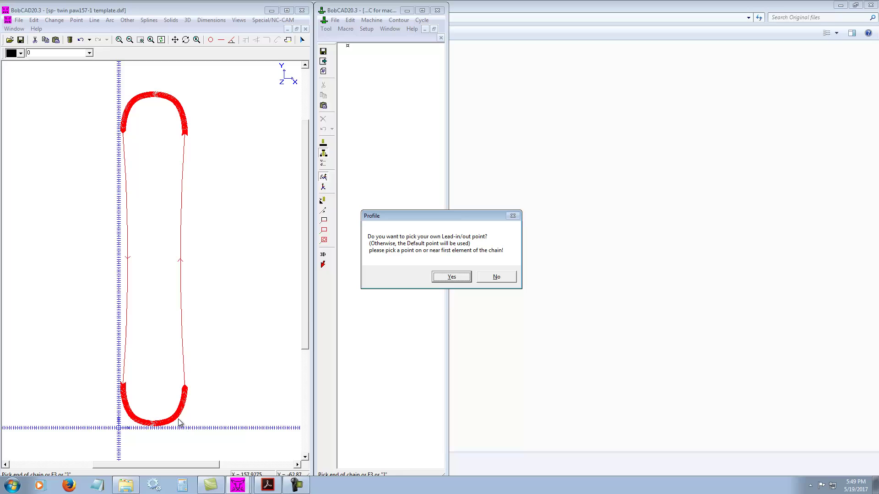
{"action": "left_click", "coordinate": [498, 277]}
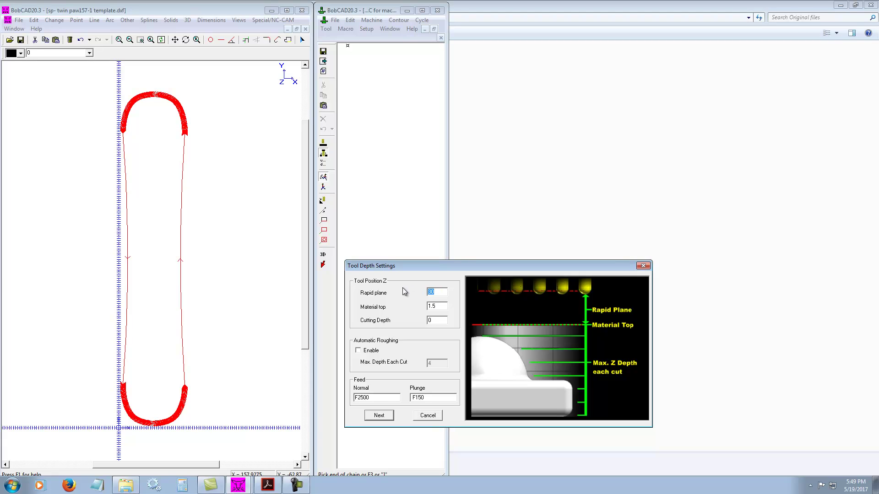
Set the rapid plane to 50, enable automatic roughing with a maximum depth of 6.5 per cut, and adjust the normal feed.
{"action": "type", "text": "50"}
{"action": "key", "text": "Tab"}
{"action": "left_click", "coordinate": [430, 320]}
{"action": "left_click", "coordinate": [359, 351]}
{"action": "left_click_drag", "start_coordinate": [434, 364], "coordinate": [406, 366]}
{"action": "type", "text": "6.5"}
{"action": "left_click_drag", "start_coordinate": [356, 397], "coordinate": [374, 397]}
{"action": "type", "text": "45"}
{"action": "type", "text": "2"}
{"action": "left_click", "coordinate": [380, 416]}
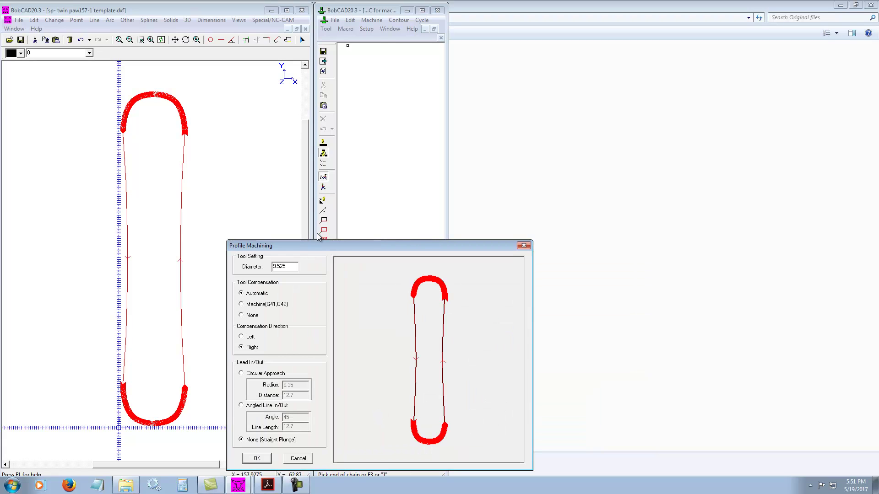
Generate the profile NC code with tool diameter 9.525, automatic compensation to the right and a straight plunge.
{"action": "left_click_drag", "start_coordinate": [338, 244], "coordinate": [355, 144]}
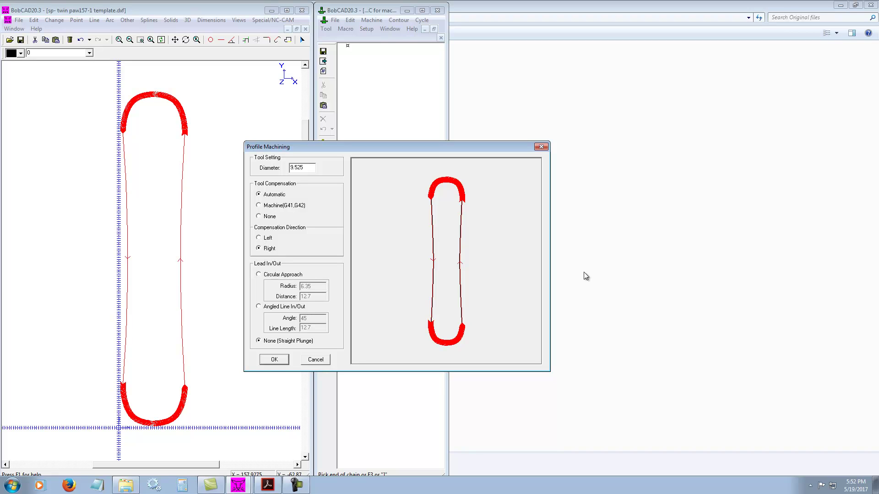
{"action": "left_click", "coordinate": [259, 238]}
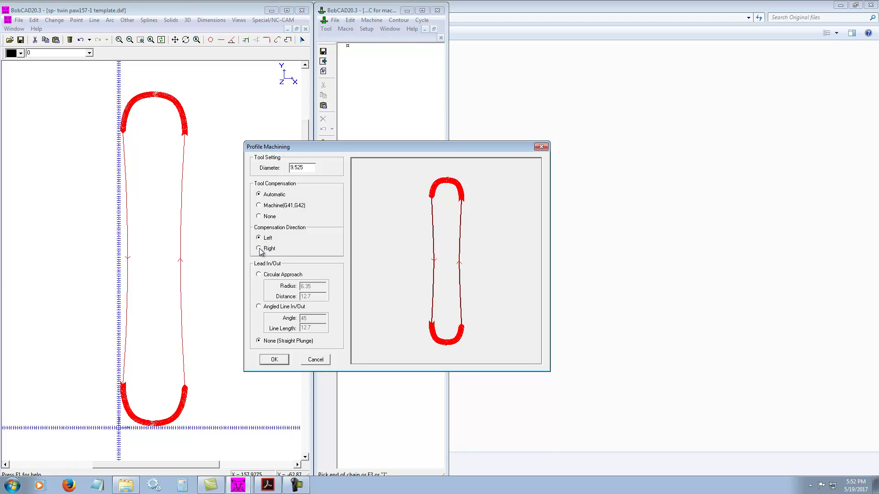
{"action": "left_click", "coordinate": [259, 248]}
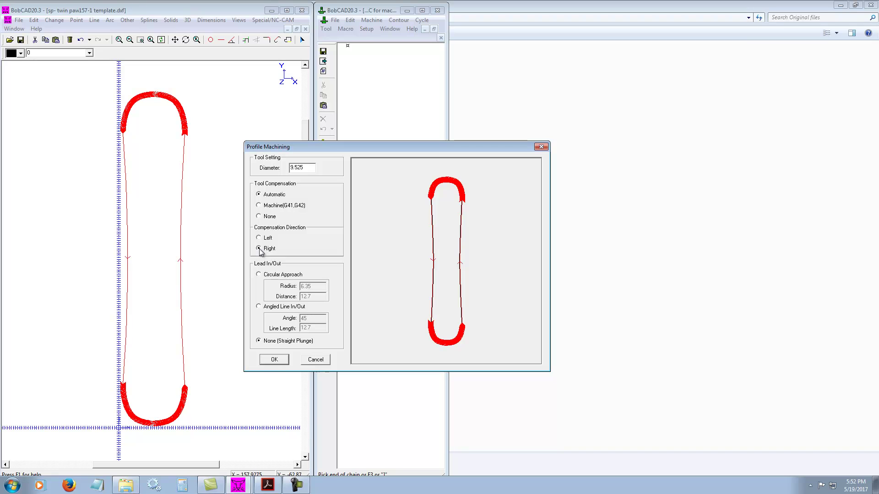
{"action": "left_click", "coordinate": [274, 360]}
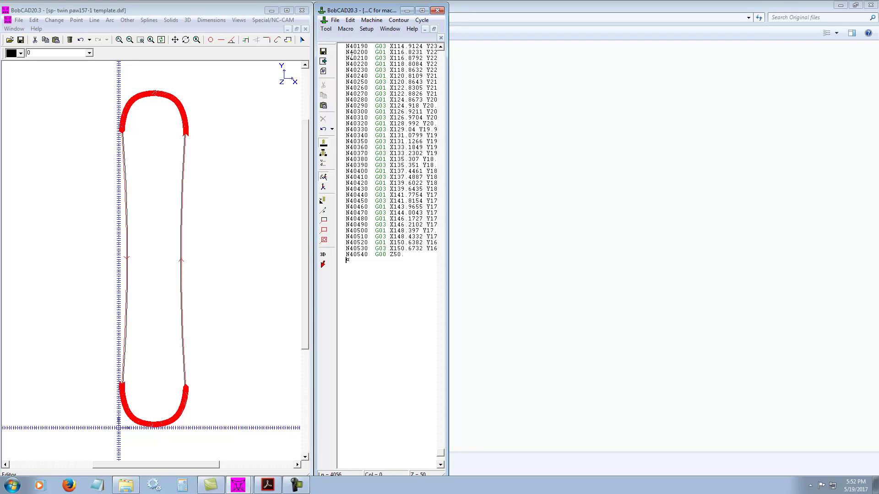
Create geometry from all of the NC code to check the path around the board, and undo the added geometry.
{"action": "left_click", "coordinate": [350, 20]}
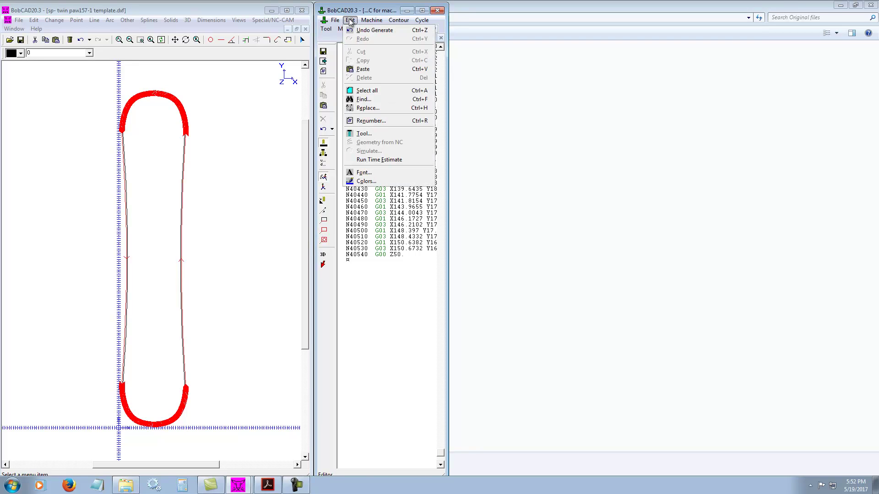
{"action": "left_click", "coordinate": [361, 91]}
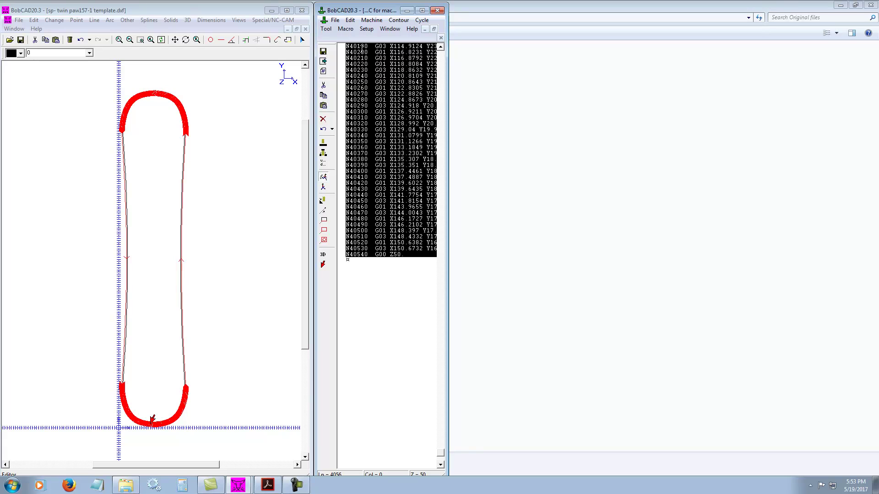
{"action": "left_click", "coordinate": [350, 20]}
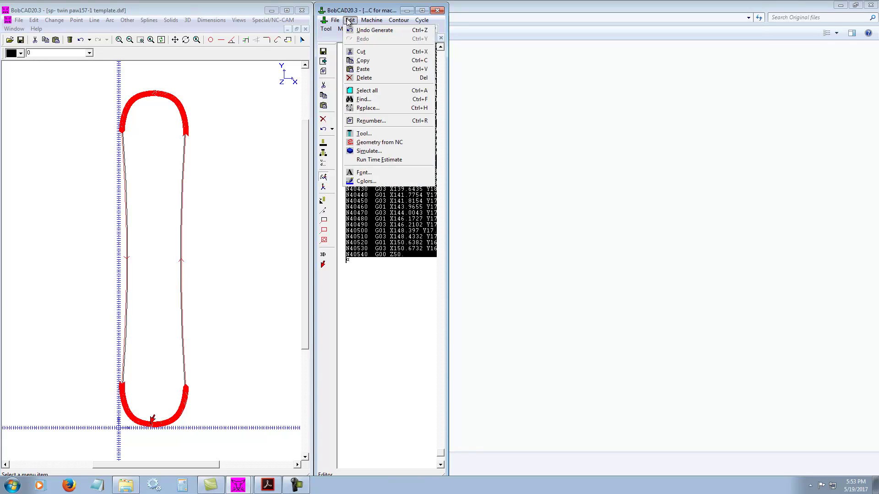
{"action": "left_click", "coordinate": [373, 143]}
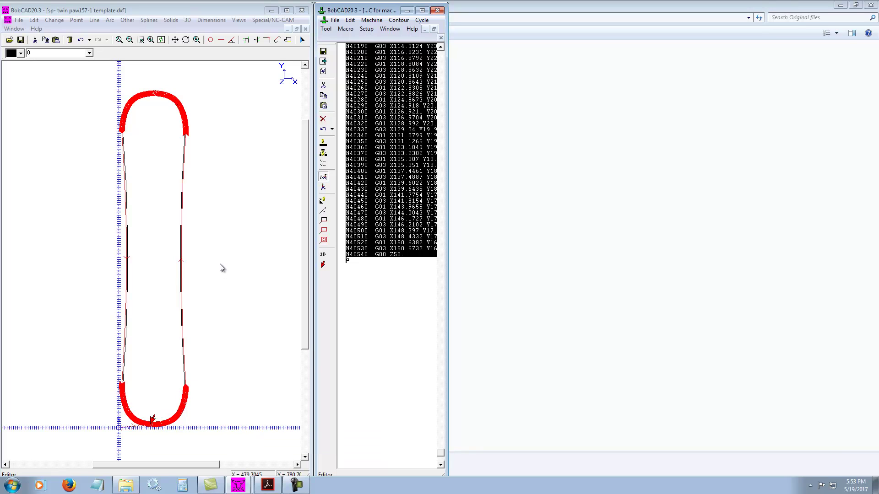
{"action": "left_click", "coordinate": [255, 267]}
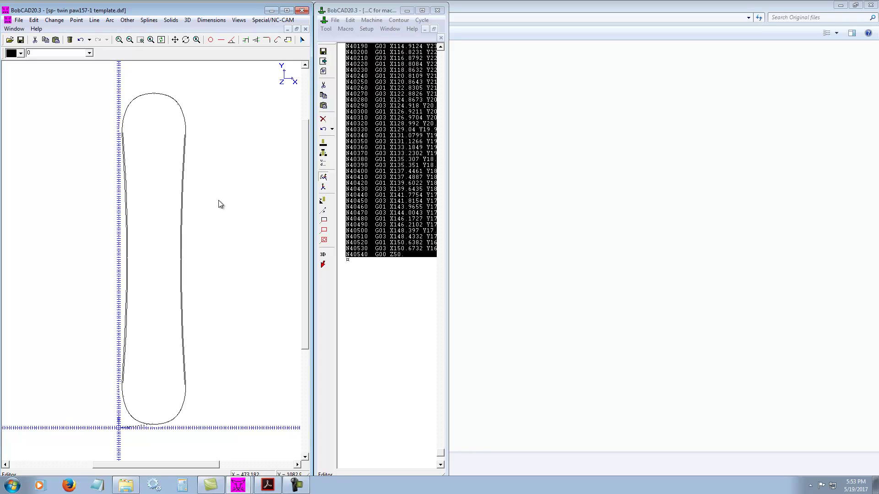
{"action": "key", "text": "ctrl+z"}
{"action": "key", "text": "ctrl+z"}
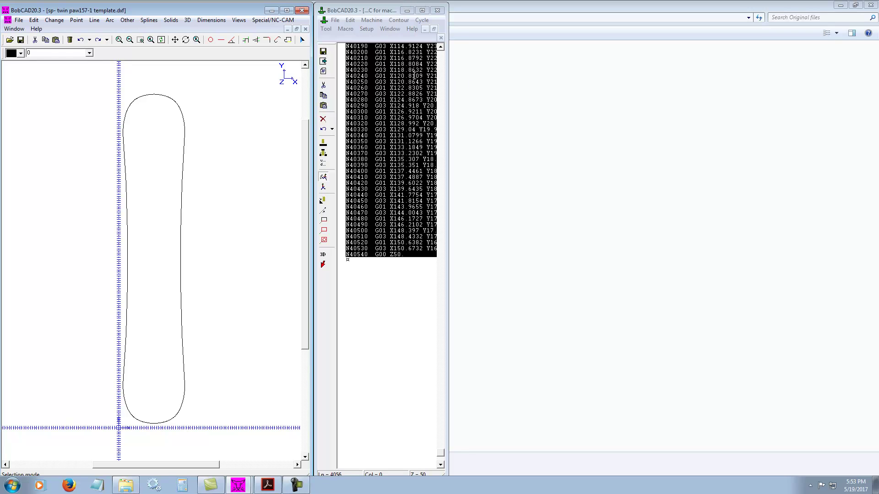
Save a copy of the NC code as a .tap file in the SP Twinpaw 157 folder, named as the SP Twin paw 157 template cutting file.
{"action": "left_click", "coordinate": [335, 20]}
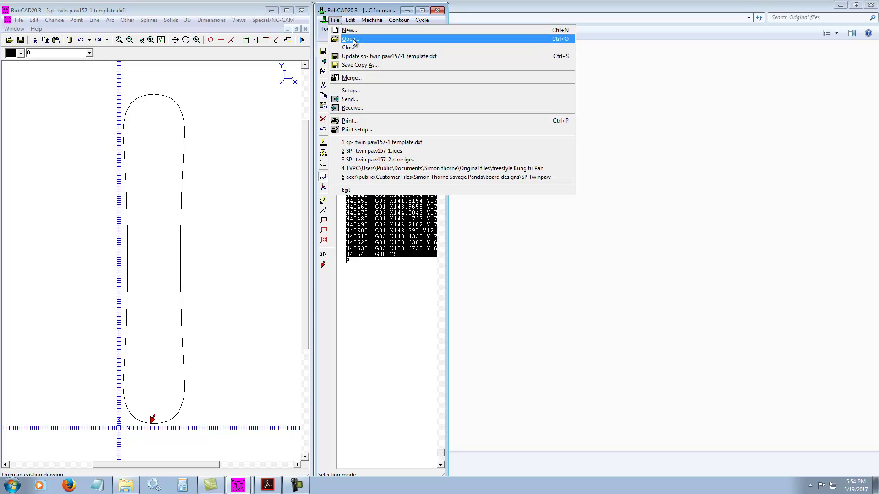
{"action": "left_click", "coordinate": [367, 65]}
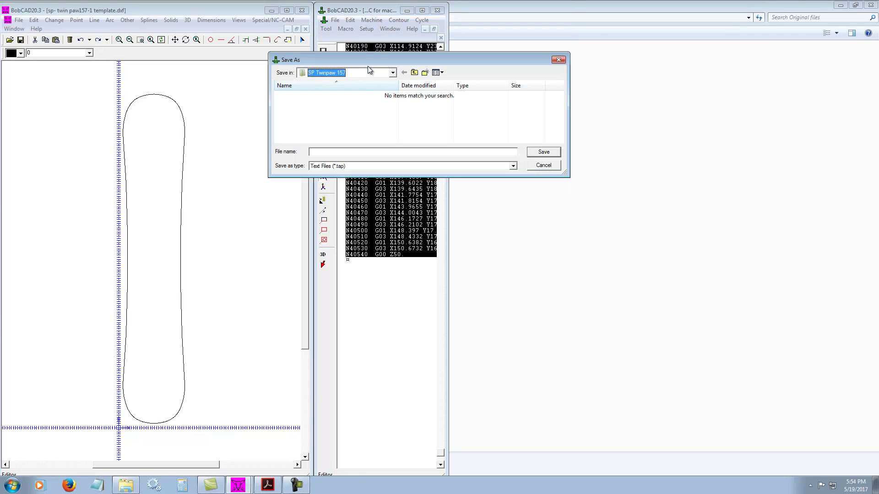
{"action": "left_click", "coordinate": [341, 151]}
{"action": "type", "text": "tem"}
{"action": "key", "text": "BackSpace"}
{"action": "key", "text": "BackSpace"}
{"action": "key", "text": "BackSpace"}
{"action": "key", "text": "BackSpace"}
{"action": "type", "text": "S"}
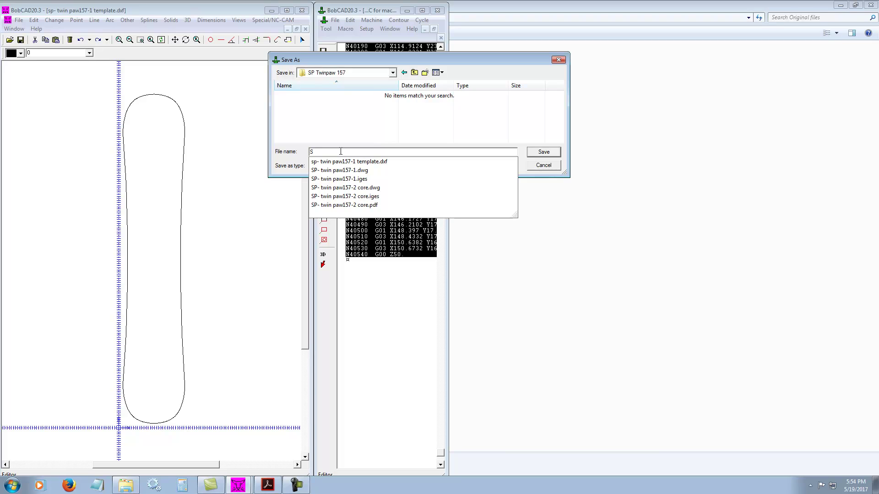
{"action": "type", "text": "P Twin"}
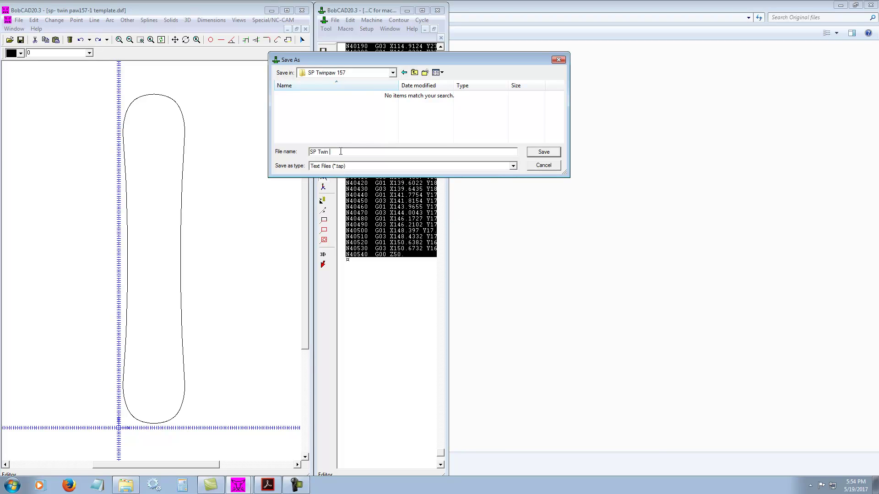
{"action": "type", "text": " pa"}
{"action": "key", "text": "BackSpace"}
{"action": "key", "text": "BackSpace"}
{"action": "type", "text": "paw 157tm"}
{"action": "key", "text": "BackSpace"}
{"action": "key", "text": "BackSpace"}
{"action": "type", "text": "e,mp"}
{"action": "key", "text": "BackSpace"}
{"action": "key", "text": "BackSpace"}
{"action": "type", "text": "mplate cutting fi"}
{"action": "left_click", "coordinate": [542, 153]}
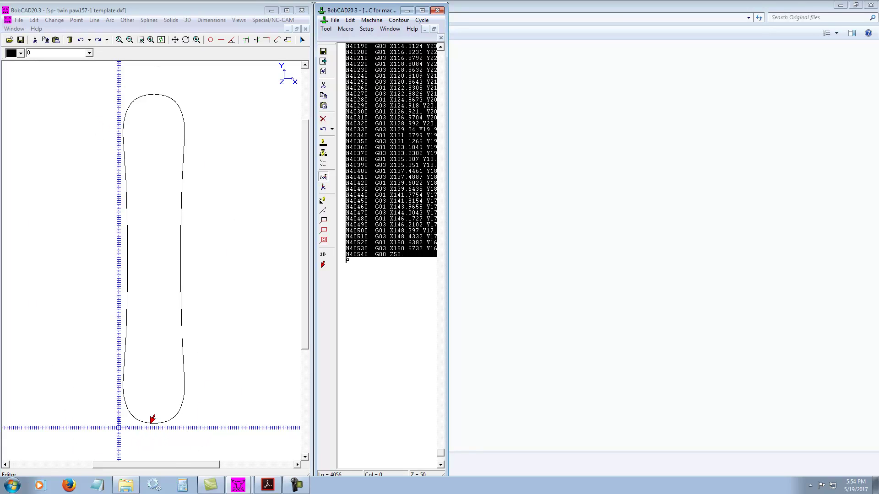
Deselect the NC code and close the NC window, leaving only the board drawing open.
{"action": "left_click", "coordinate": [353, 307]}
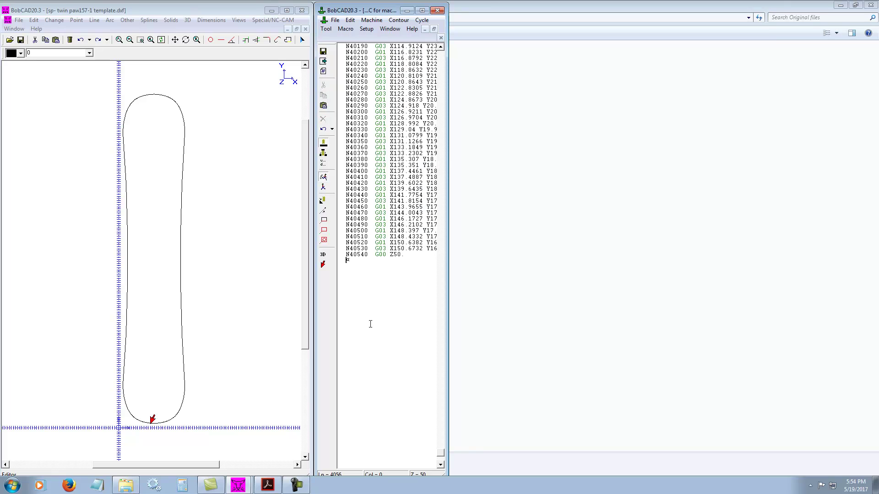
{"action": "left_click", "coordinate": [441, 37]}
{"action": "left_click", "coordinate": [297, 485]}
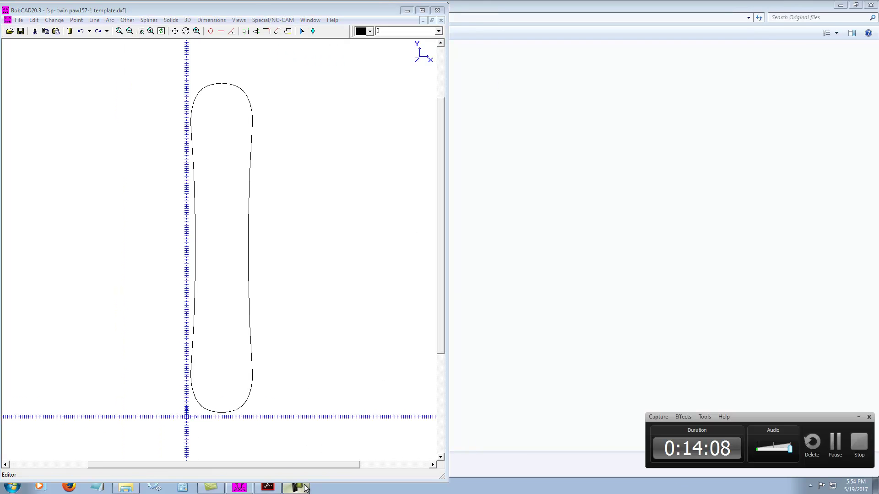